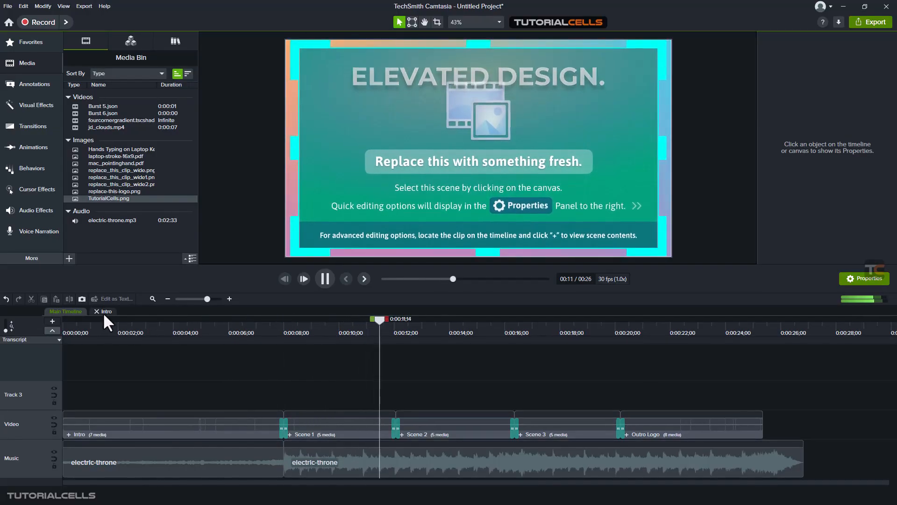
Step: Open the Intro group's timeline, move the playhead to 0:00:03;26, and return to the main timeline
{"action": "left_click", "coordinate": [103, 311]}
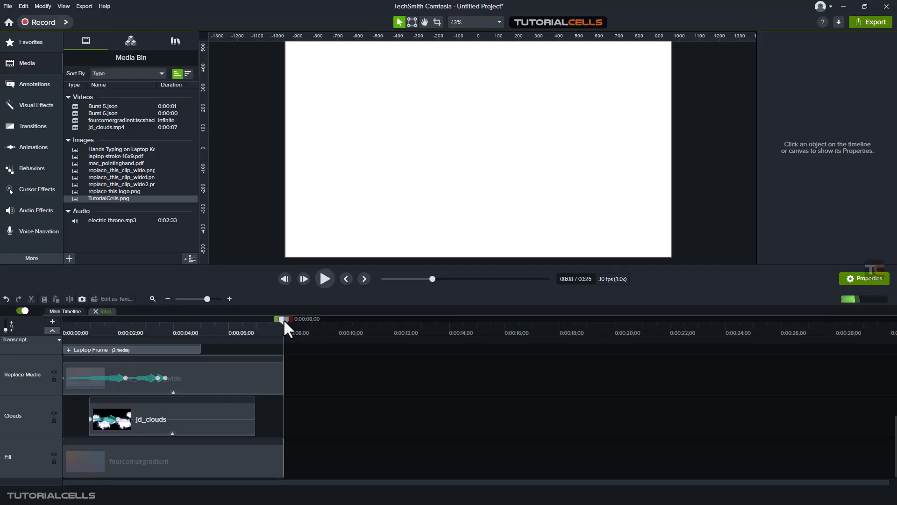
{"action": "left_click_drag", "start_coordinate": [284, 319], "coordinate": [169, 335]}
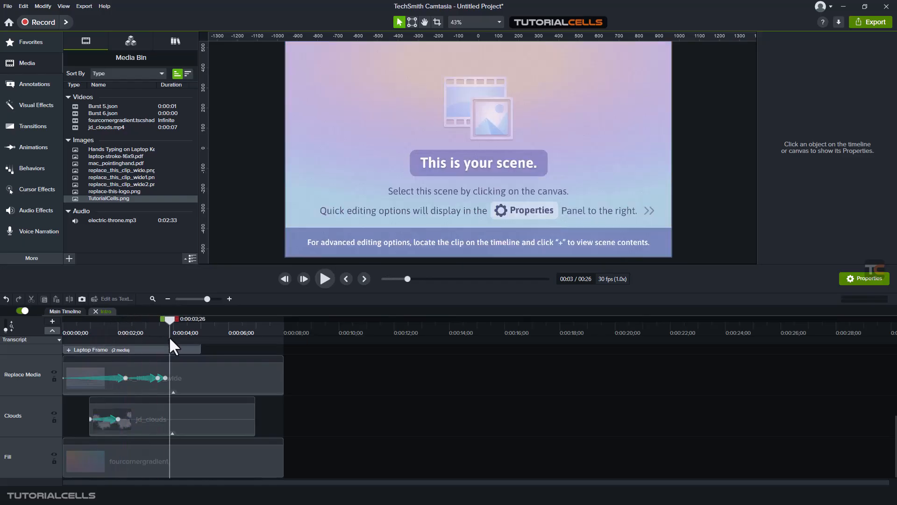
{"action": "left_click", "coordinate": [64, 311]}
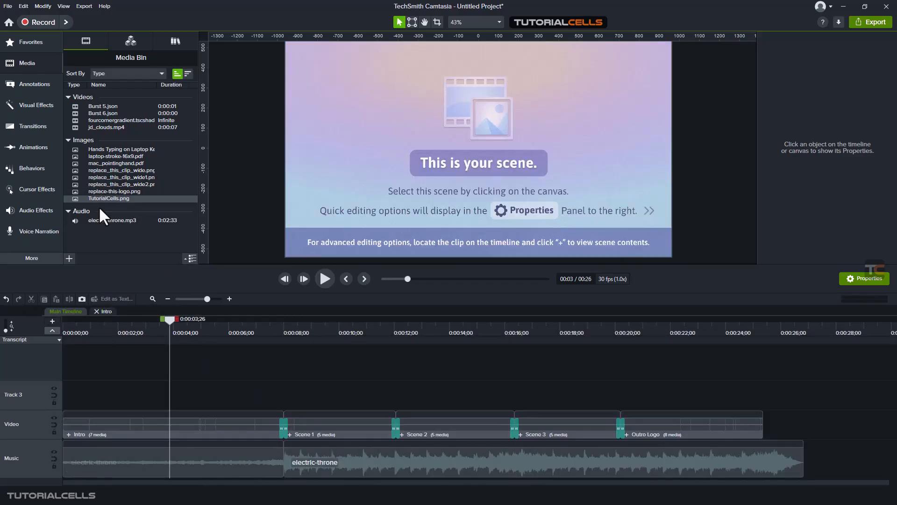
Step: Place TutorialCells.png on Track 3 of the main timeline and delete it again
{"action": "left_click_drag", "start_coordinate": [99, 201], "coordinate": [203, 398]}
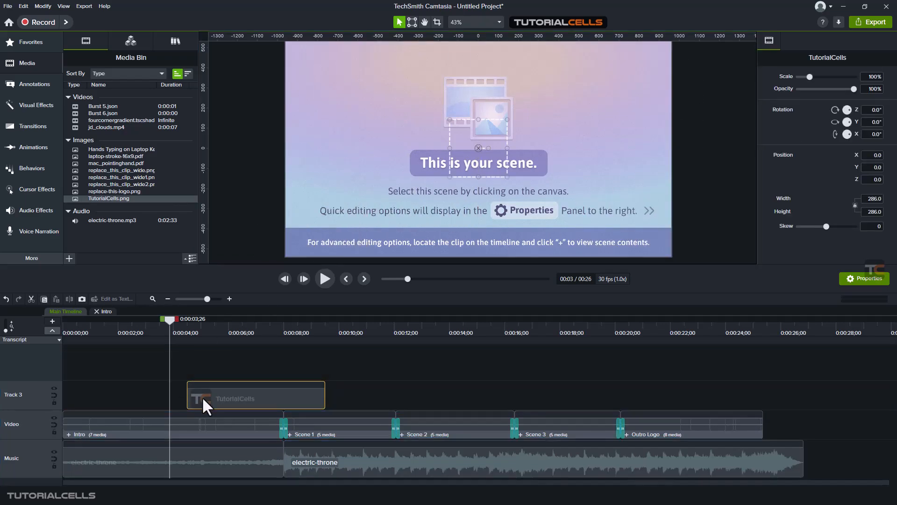
{"action": "key", "text": "Delete"}
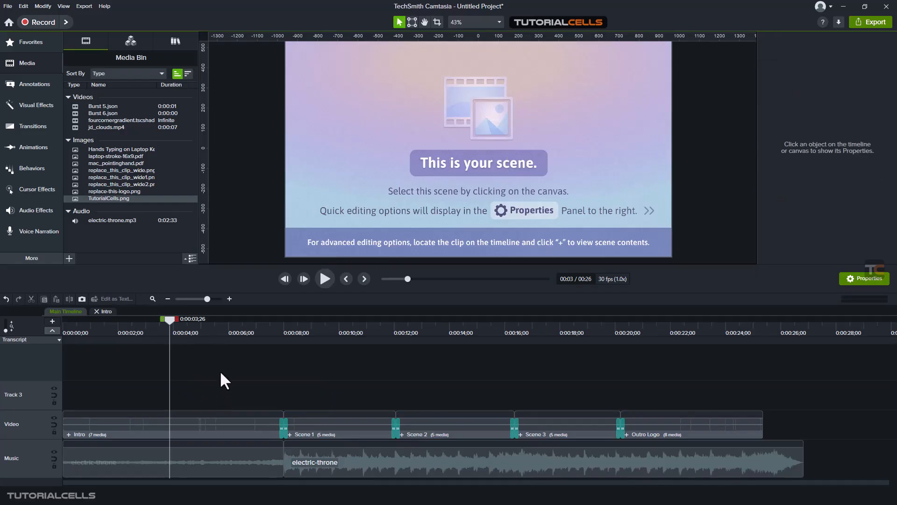
Step: Hide the canvas ruler and show it again
{"action": "left_click", "coordinate": [64, 6]}
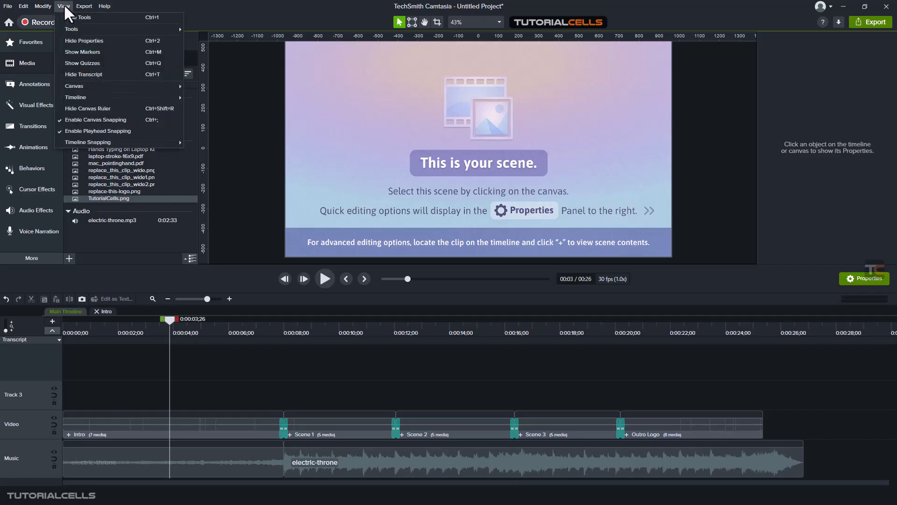
{"action": "left_click", "coordinate": [95, 108]}
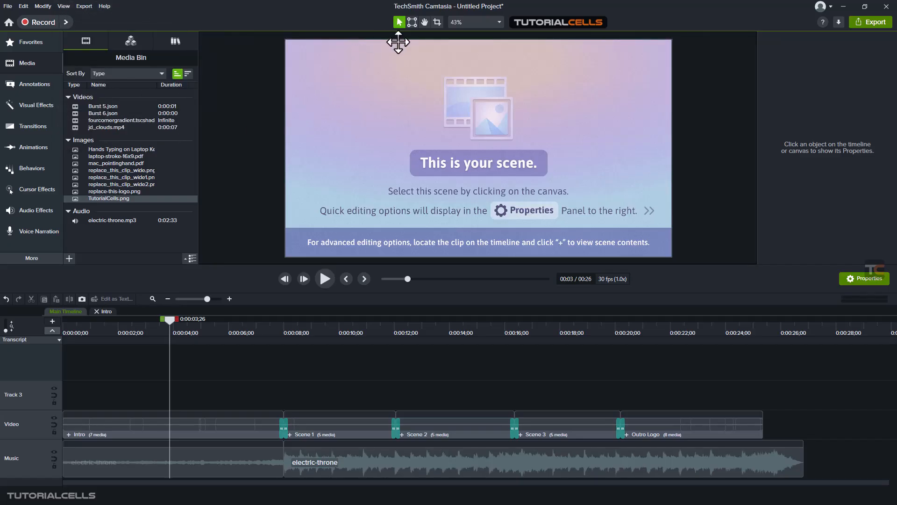
{"action": "left_click", "coordinate": [62, 8]}
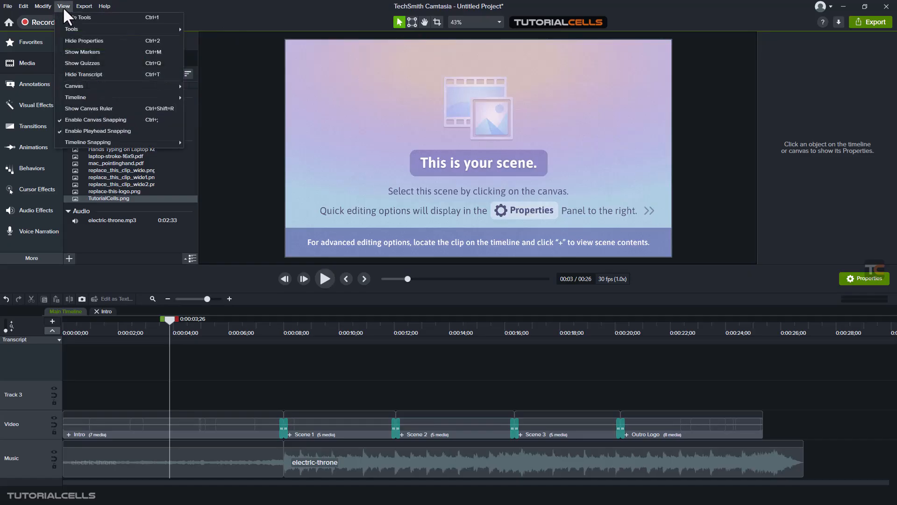
{"action": "left_click", "coordinate": [86, 109]}
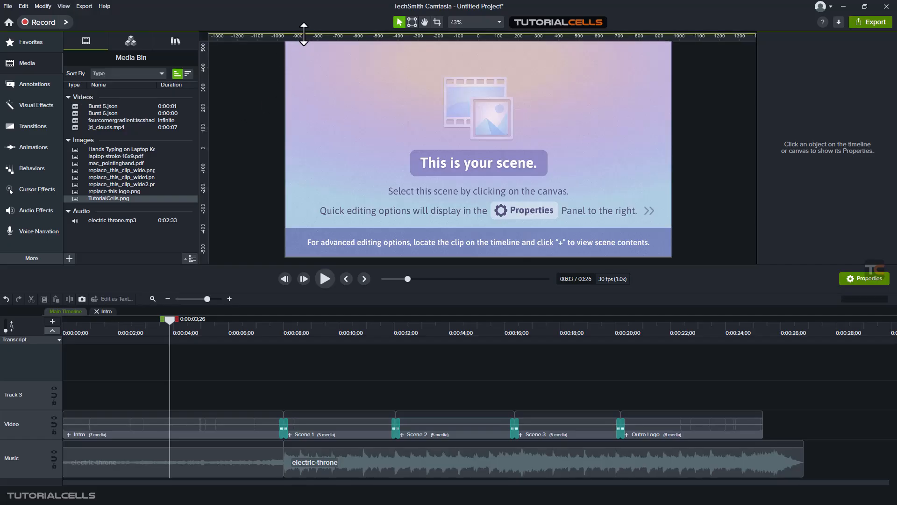
Step: Pull one horizontal and two vertical guides from the rulers onto the canvas and lower the horizontal guide slightly
{"action": "left_click_drag", "start_coordinate": [304, 35], "coordinate": [306, 94]}
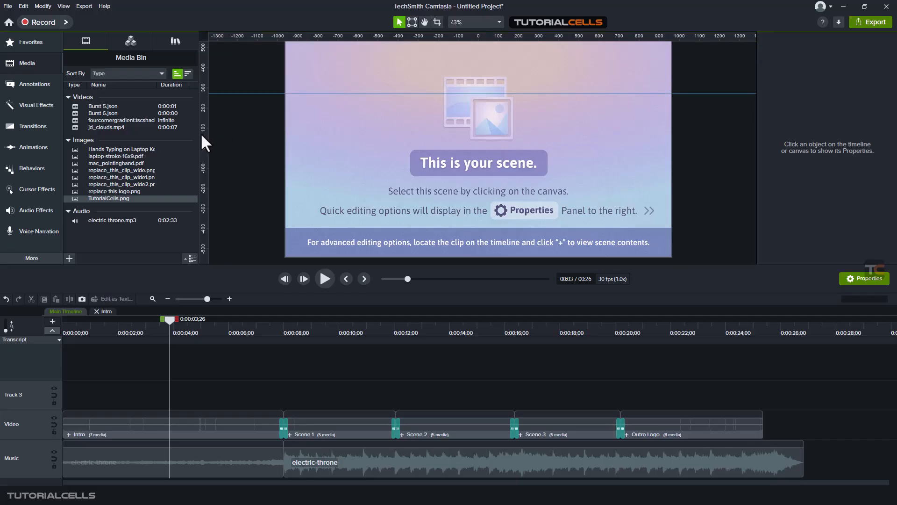
{"action": "left_click_drag", "start_coordinate": [202, 133], "coordinate": [335, 140]}
{"action": "left_click_drag", "start_coordinate": [202, 131], "coordinate": [426, 131]}
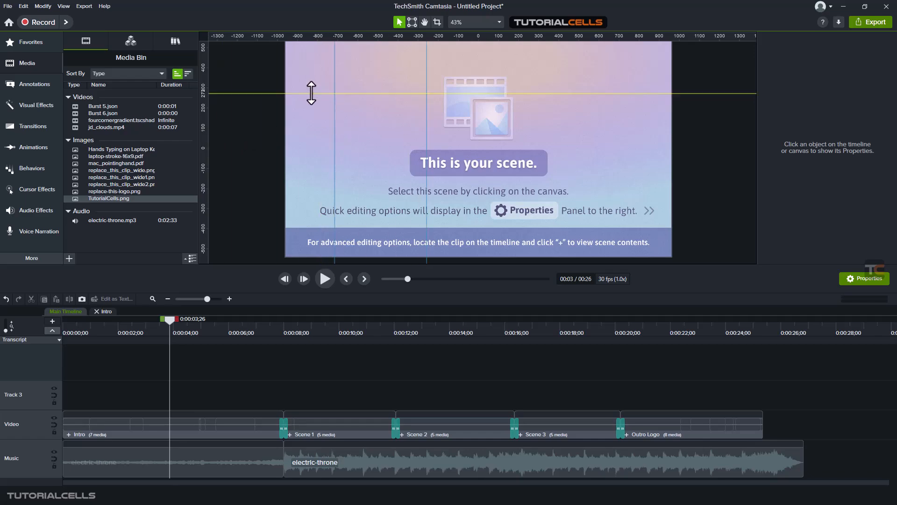
{"action": "left_click_drag", "start_coordinate": [311, 94], "coordinate": [318, 104]}
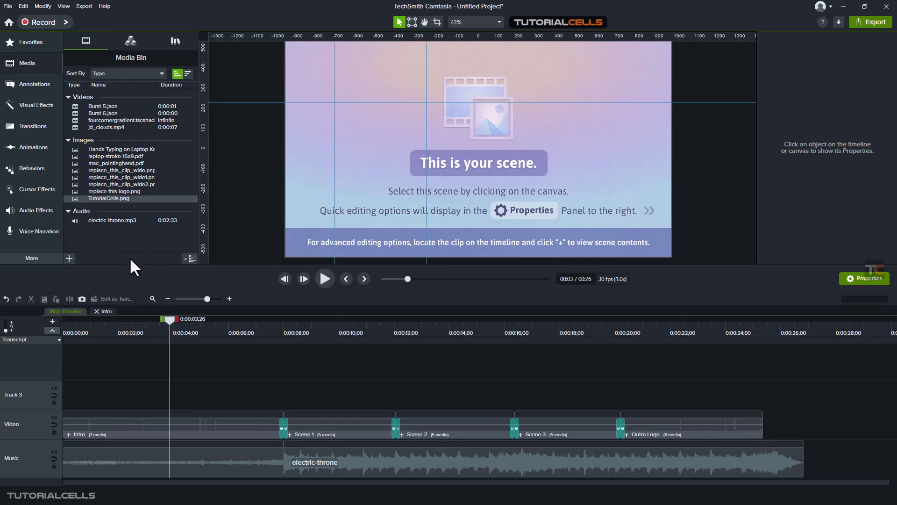
Step: Place TutorialCells.png on the canvas at X -573, Y 85, snapped to the guides, and clear the guides from the canvas
{"action": "left_click_drag", "start_coordinate": [106, 199], "coordinate": [323, 109]}
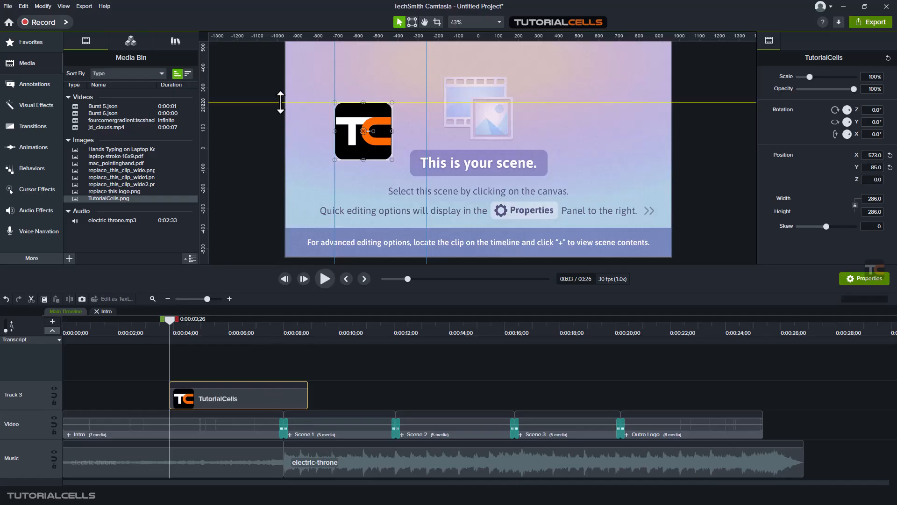
{"action": "left_click_drag", "start_coordinate": [278, 102], "coordinate": [298, 31]}
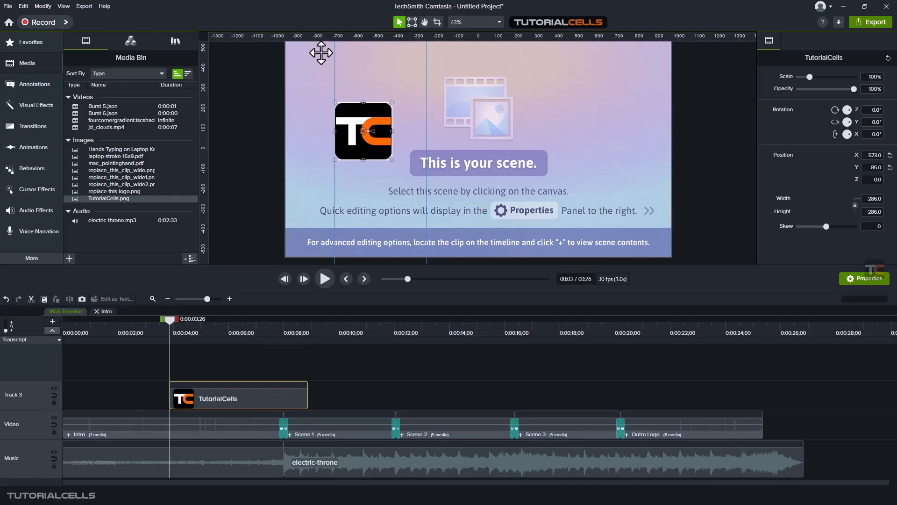
{"action": "left_click_drag", "start_coordinate": [333, 60], "coordinate": [201, 60]}
{"action": "left_click_drag", "start_coordinate": [427, 110], "coordinate": [205, 121]}
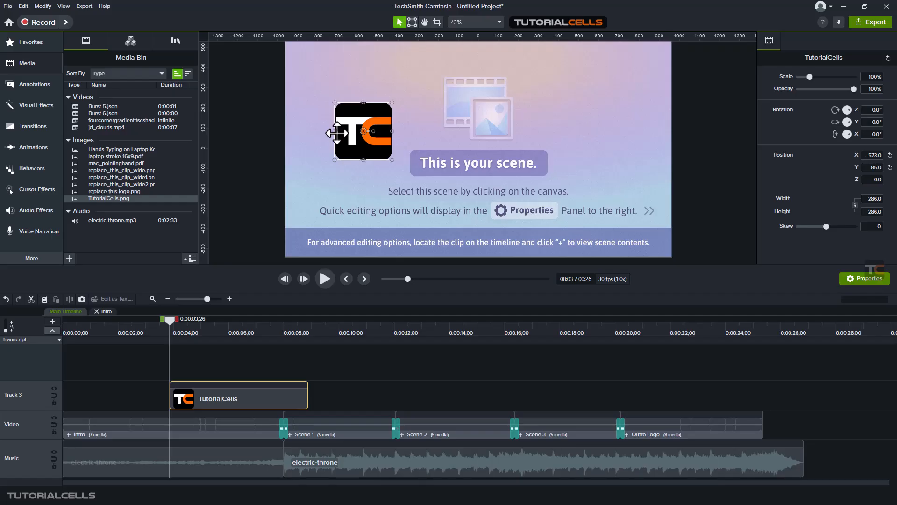
Step: Move the TutorialCells logo to about X -508, Y -13 on the canvas and hide the canvas ruler
{"action": "left_click", "coordinate": [486, 22]}
{"action": "left_click", "coordinate": [482, 27]}
{"action": "left_click_drag", "start_coordinate": [362, 133], "coordinate": [379, 159]}
{"action": "scroll", "coordinate": [476, 121], "scroll_direction": "down", "scroll_amount": 1}
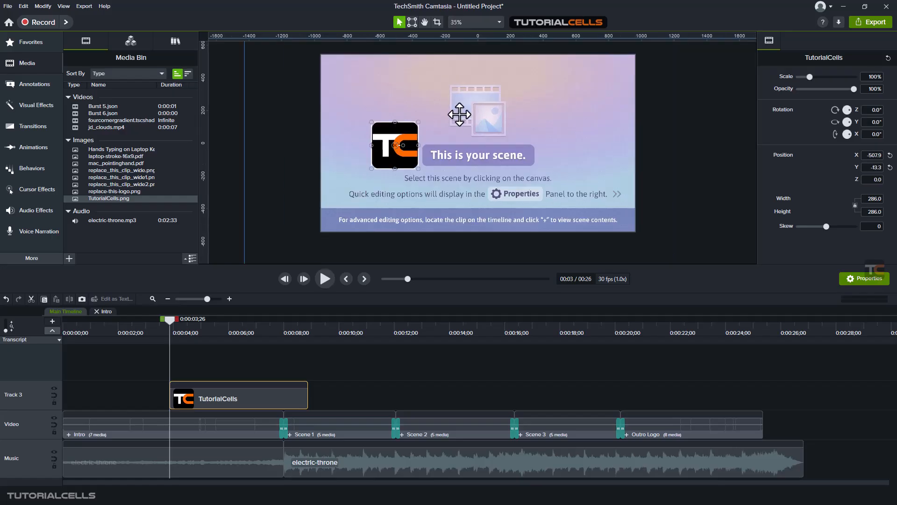
{"action": "left_click", "coordinate": [63, 6]}
{"action": "left_click", "coordinate": [84, 109]}
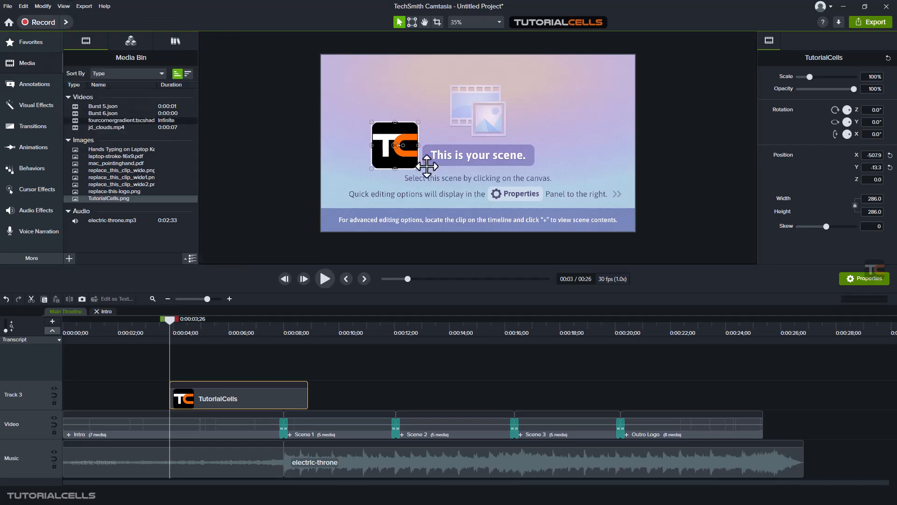
Step: Turn off canvas snapping and reposition the TutorialCells logo to about X -622, Y 133
{"action": "left_click_drag", "start_coordinate": [394, 145], "coordinate": [371, 121]}
{"action": "left_click", "coordinate": [65, 6]}
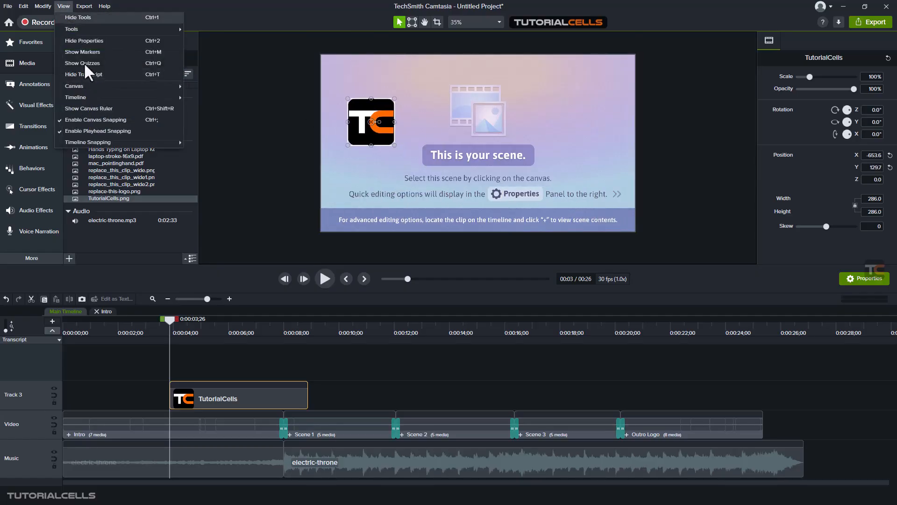
{"action": "left_click", "coordinate": [136, 121]}
{"action": "mouse_move", "coordinate": [371, 121]}
{"action": "left_mouse_down"}
{"action": "mouse_move", "coordinate": [318, 80]}
{"action": "mouse_move", "coordinate": [478, 66]}
{"action": "mouse_move", "coordinate": [657, 68]}
{"action": "mouse_move", "coordinate": [637, 204]}
{"action": "mouse_move", "coordinate": [509, 211]}
{"action": "mouse_move", "coordinate": [376, 121]}
{"action": "left_mouse_up"}
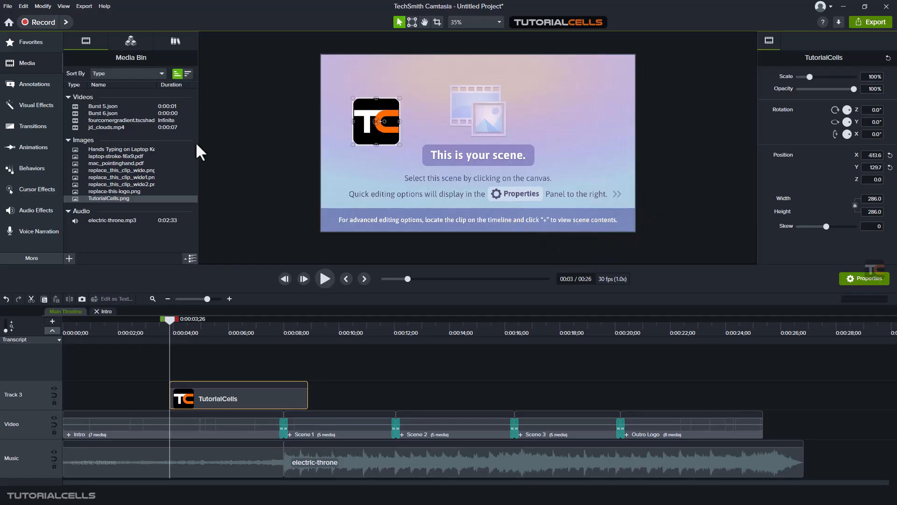
Step: Turn canvas snapping back on and deselect the TutorialCells clip
{"action": "left_click", "coordinate": [64, 6]}
{"action": "left_click", "coordinate": [94, 122]}
{"action": "left_click", "coordinate": [64, 6]}
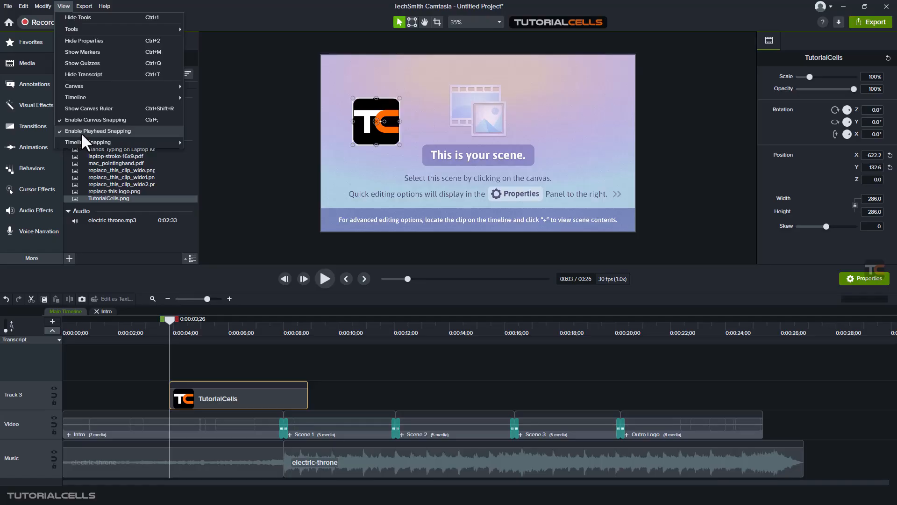
{"action": "left_click", "coordinate": [219, 372]}
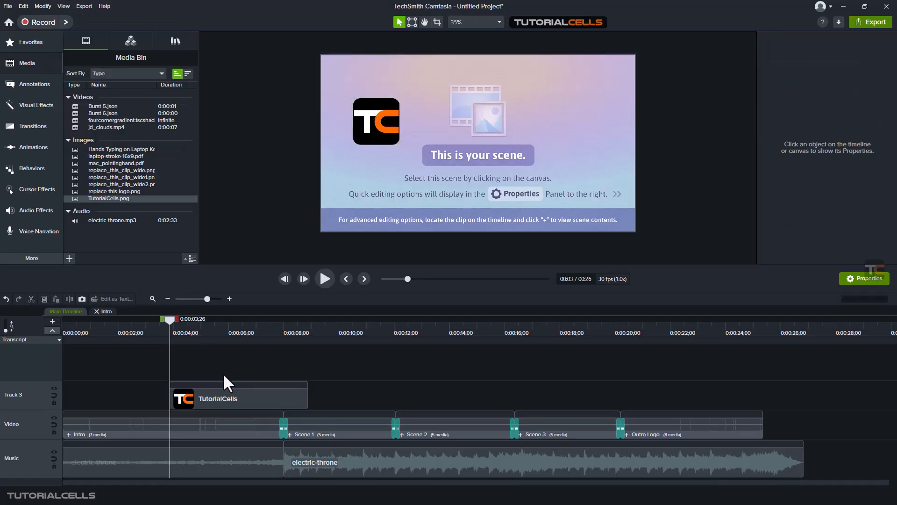
Step: Scrub the main timeline to 0:00:13;11, and scrub the Intro group's timeline through 0:00:02;00 to 0:00:03;21
{"action": "left_click_drag", "start_coordinate": [169, 318], "coordinate": [431, 349]}
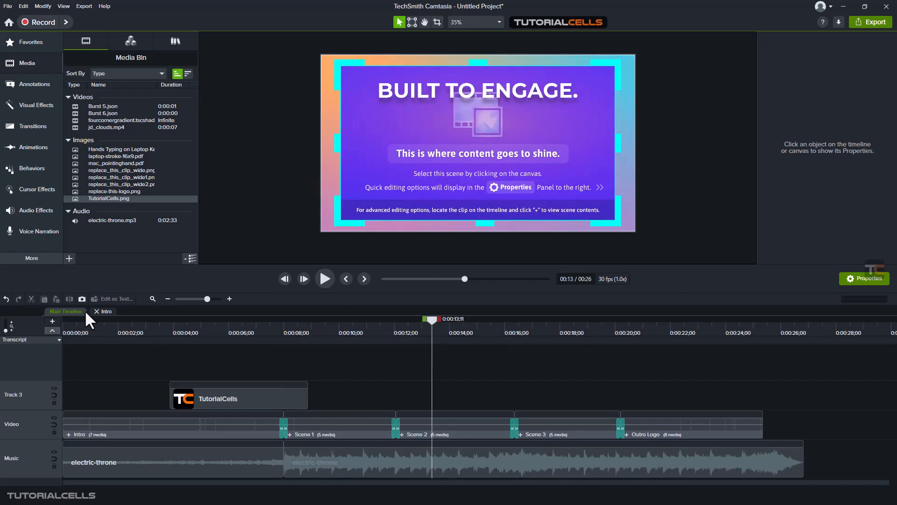
{"action": "left_click", "coordinate": [105, 312]}
{"action": "mouse_move", "coordinate": [112, 327]}
{"action": "left_mouse_down"}
{"action": "mouse_move", "coordinate": [103, 326]}
{"action": "mouse_move", "coordinate": [120, 330]}
{"action": "left_mouse_up"}
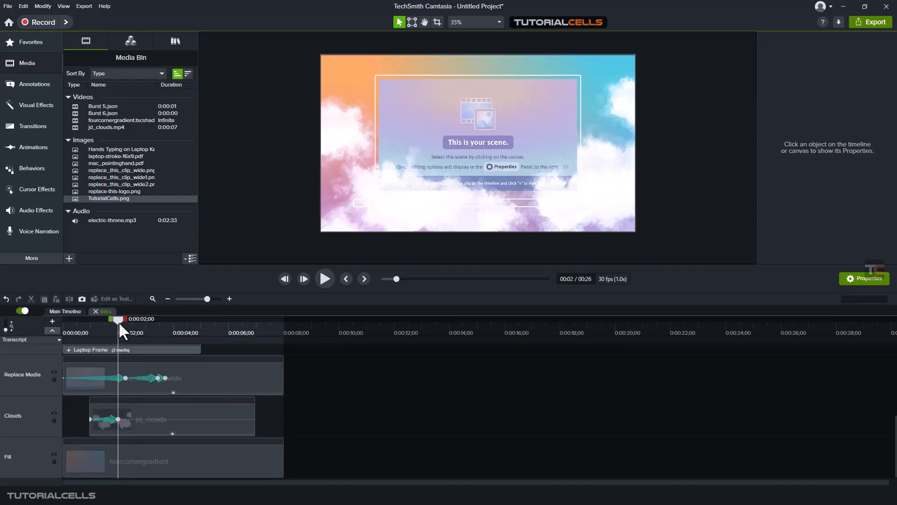
{"action": "left_click_drag", "start_coordinate": [119, 322], "coordinate": [166, 324]}
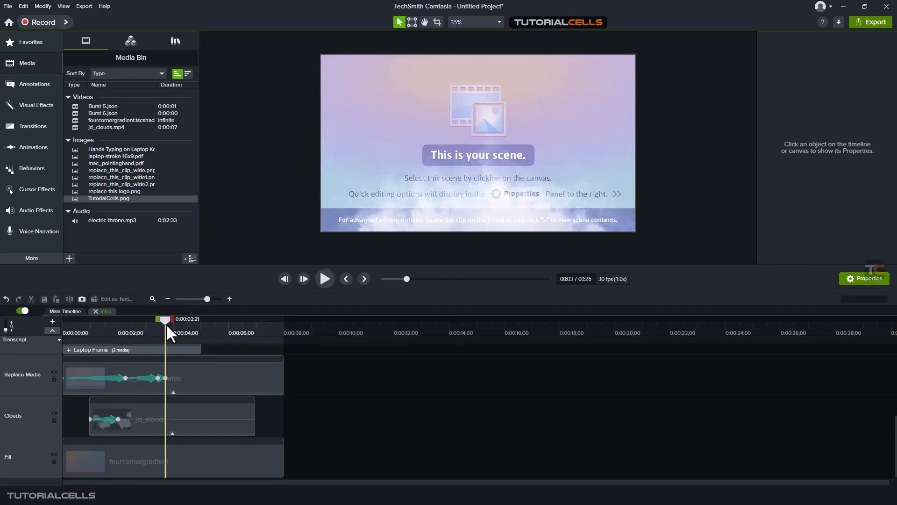
Step: Turn off playhead snapping and move the playhead to 0:00:03;06 in the Intro group
{"action": "left_click", "coordinate": [63, 6]}
{"action": "left_click", "coordinate": [132, 134]}
{"action": "mouse_move", "coordinate": [159, 318]}
{"action": "left_mouse_down"}
{"action": "mouse_move", "coordinate": [170, 317]}
{"action": "mouse_move", "coordinate": [145, 310]}
{"action": "mouse_move", "coordinate": [73, 327]}
{"action": "mouse_move", "coordinate": [235, 326]}
{"action": "mouse_move", "coordinate": [148, 308]}
{"action": "left_mouse_up"}
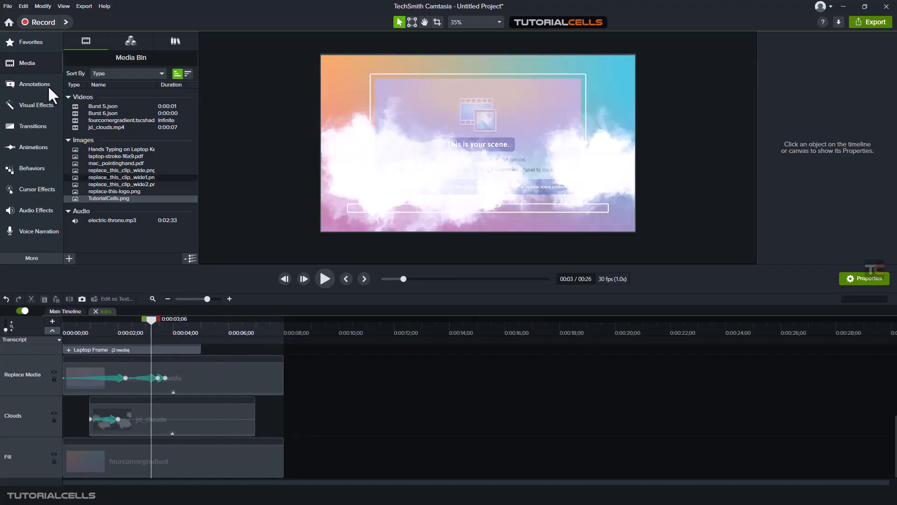
Step: Turn playhead snapping back on and display the timeline snapping options
{"action": "left_click", "coordinate": [65, 5]}
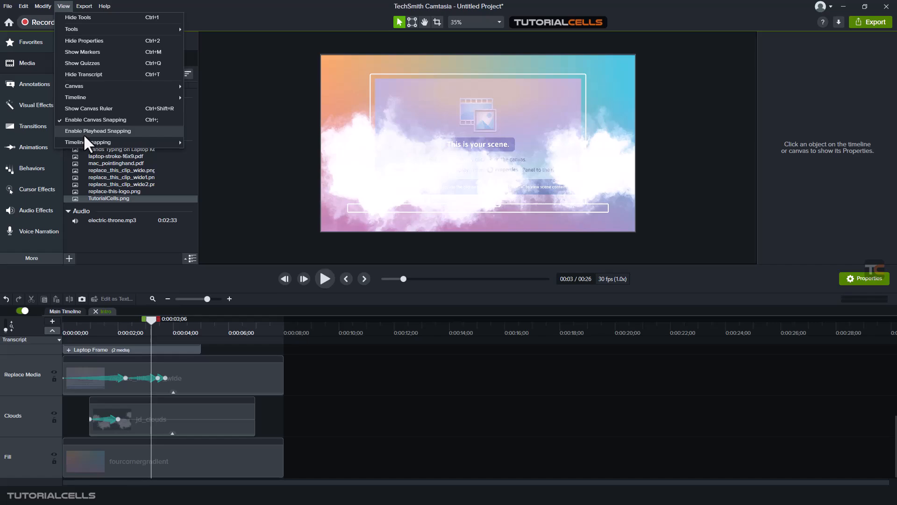
{"action": "mouse_move", "coordinate": [80, 137]}
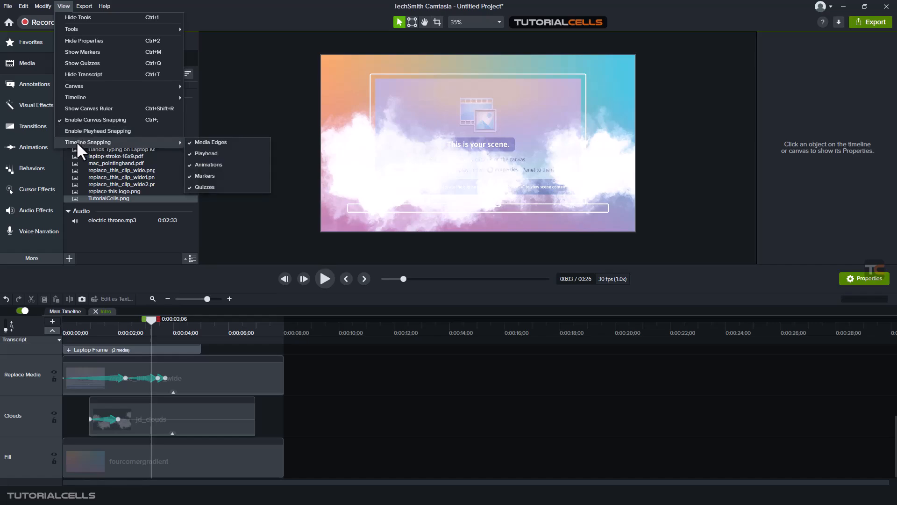
{"action": "left_click", "coordinate": [85, 132]}
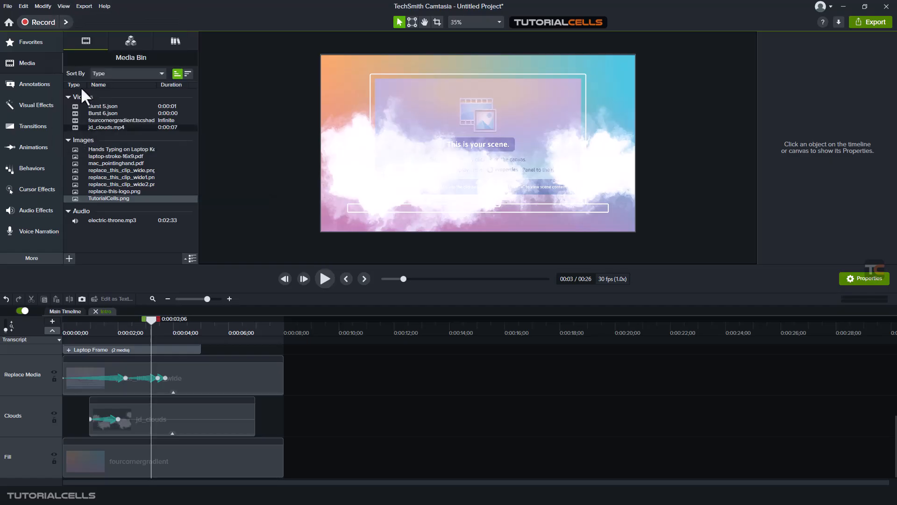
{"action": "left_click", "coordinate": [60, 5]}
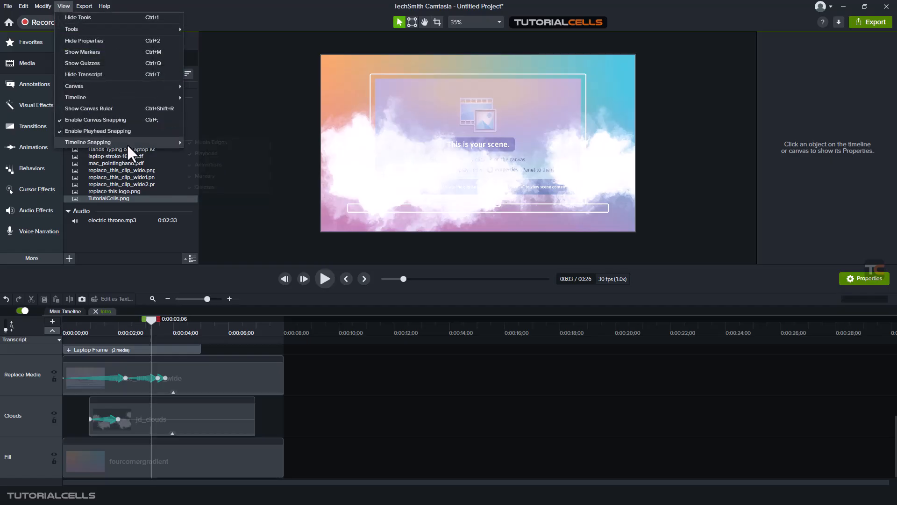
{"action": "mouse_move", "coordinate": [127, 144]}
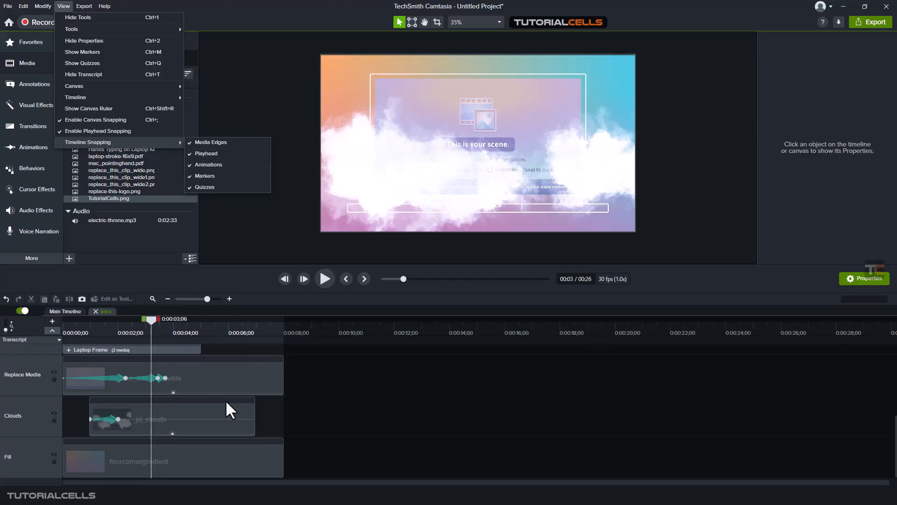
Step: On the main timeline, shorten the TutorialCells clip on Track 3 and shift it to span about 4 to 6 seconds
{"action": "left_click", "coordinate": [63, 311]}
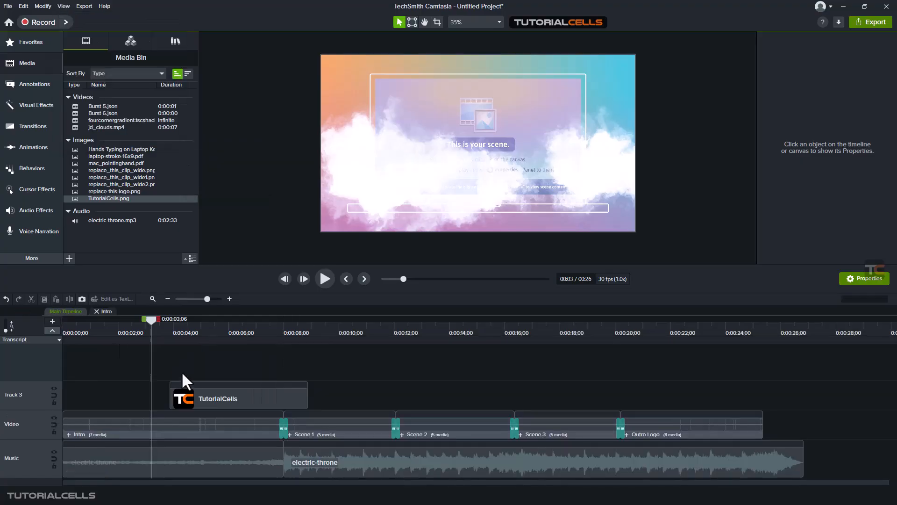
{"action": "left_click_drag", "start_coordinate": [199, 393], "coordinate": [235, 402]}
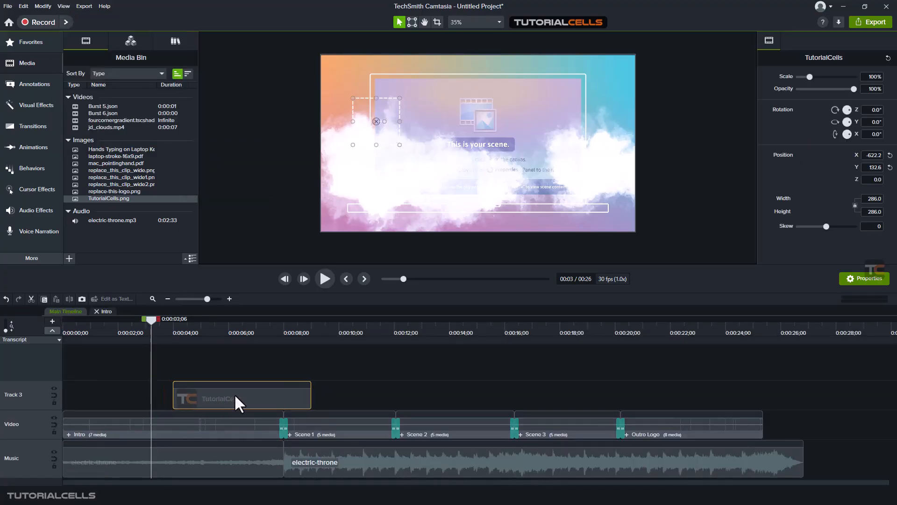
{"action": "left_click_drag", "start_coordinate": [310, 391], "coordinate": [196, 395]}
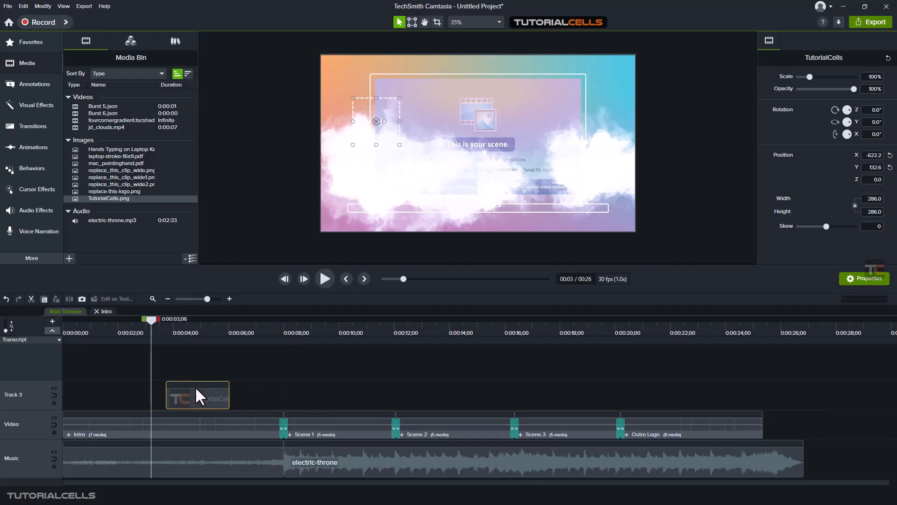
Step: Review the timeline snapping options and reopen the Intro group's timeline
{"action": "left_click", "coordinate": [61, 5]}
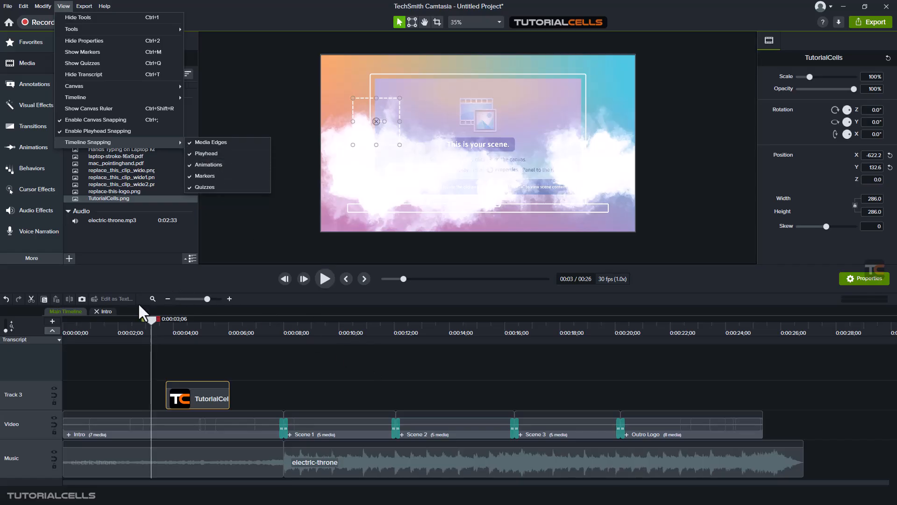
{"action": "left_click", "coordinate": [101, 310]}
{"action": "left_click", "coordinate": [101, 310]}
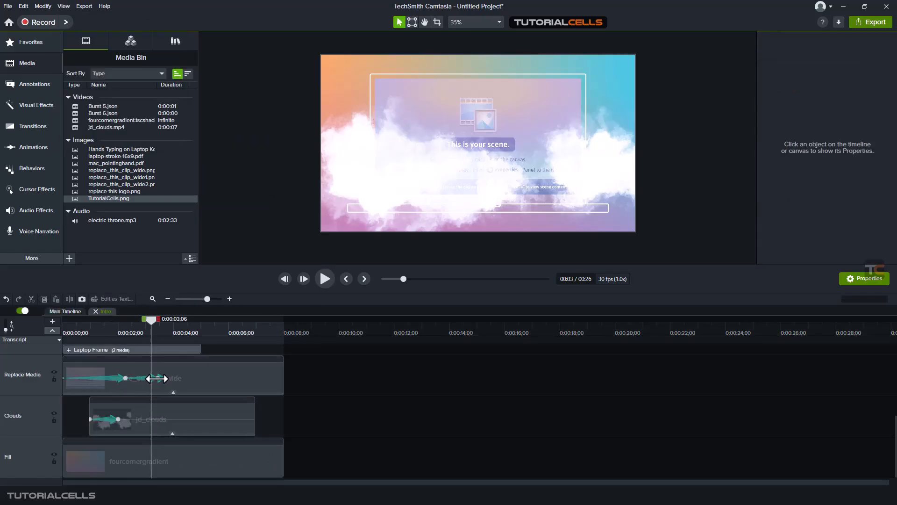
Step: In the Intro group, select the second animation on the Replace Media clip and align the playhead with its end at 0:00:03;21
{"action": "left_click", "coordinate": [157, 378]}
{"action": "left_click", "coordinate": [165, 378]}
{"action": "scroll", "coordinate": [164, 375], "scroll_direction": "up", "scroll_amount": 5}
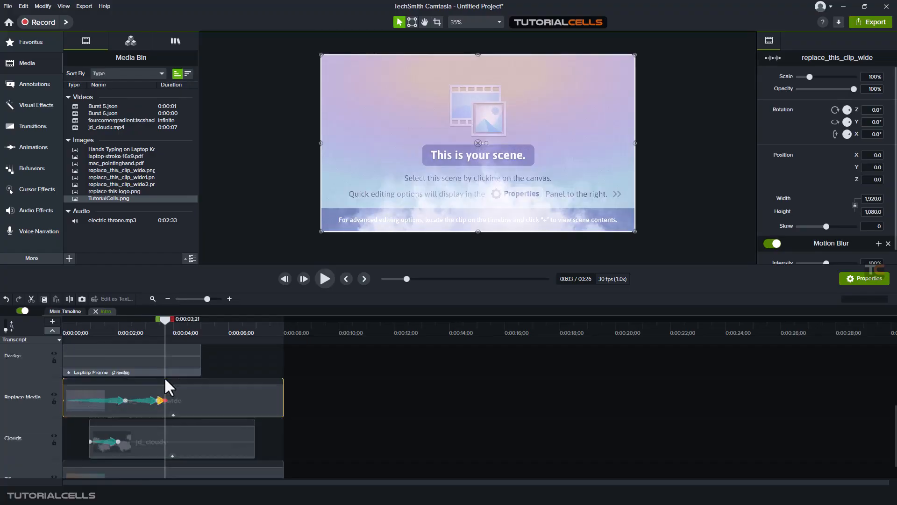
{"action": "scroll", "coordinate": [163, 375], "scroll_direction": "down", "scroll_amount": 5}
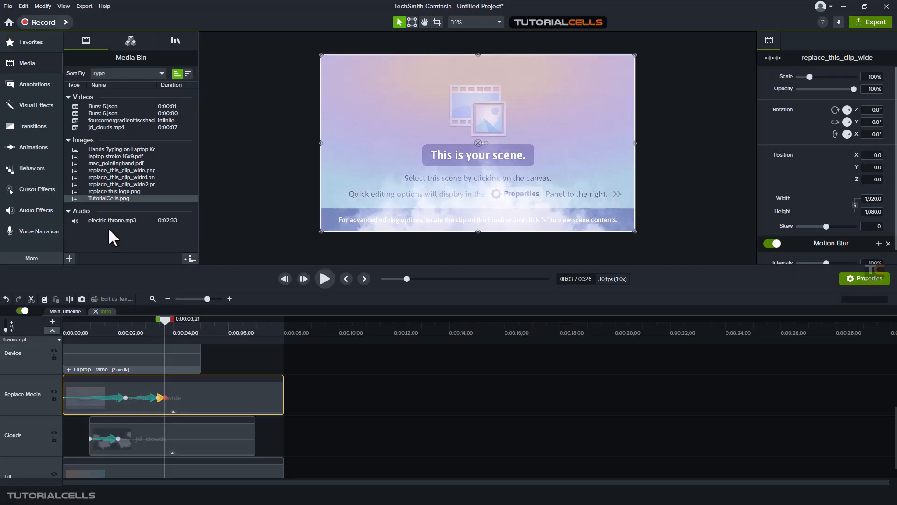
Step: Review the timeline snapping options for media edges, playhead, animations, markers and quizzes
{"action": "left_click", "coordinate": [64, 7]}
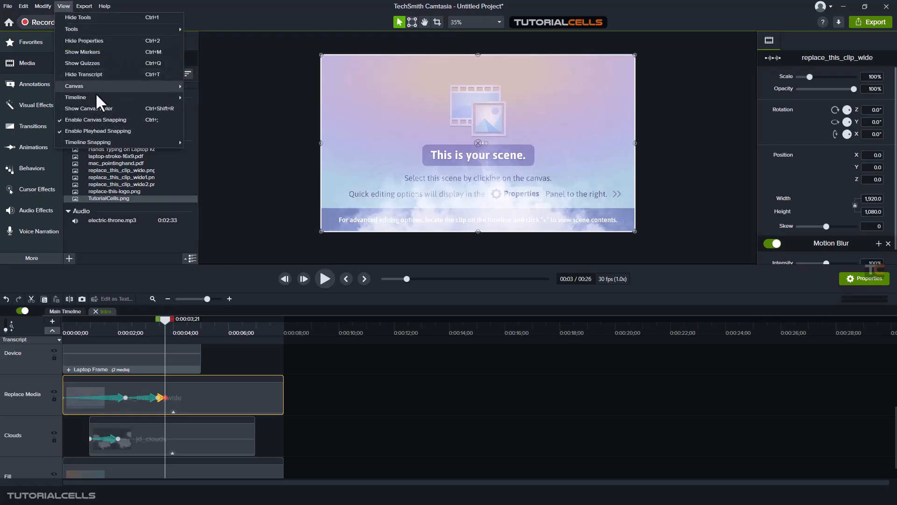
{"action": "mouse_move", "coordinate": [113, 142]}
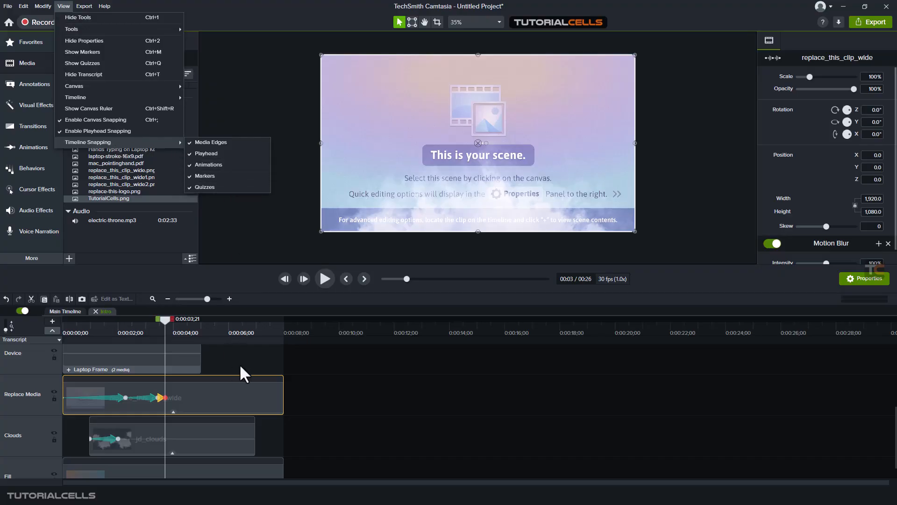
{"action": "left_click", "coordinate": [51, 320]}
Step: Switch the tray above the timeline from Transcript to Marker and return to the main timeline
{"action": "left_click", "coordinate": [51, 320]}
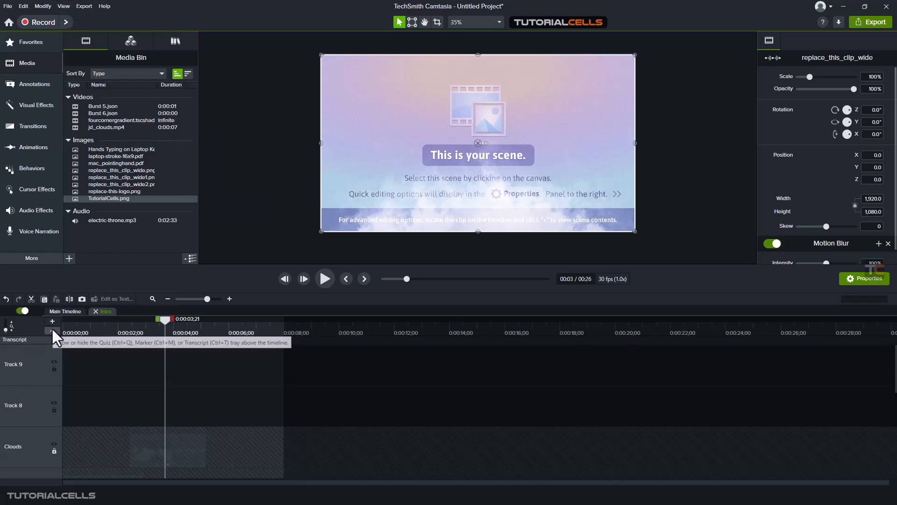
{"action": "scroll", "coordinate": [74, 364], "scroll_direction": "down", "scroll_amount": 3}
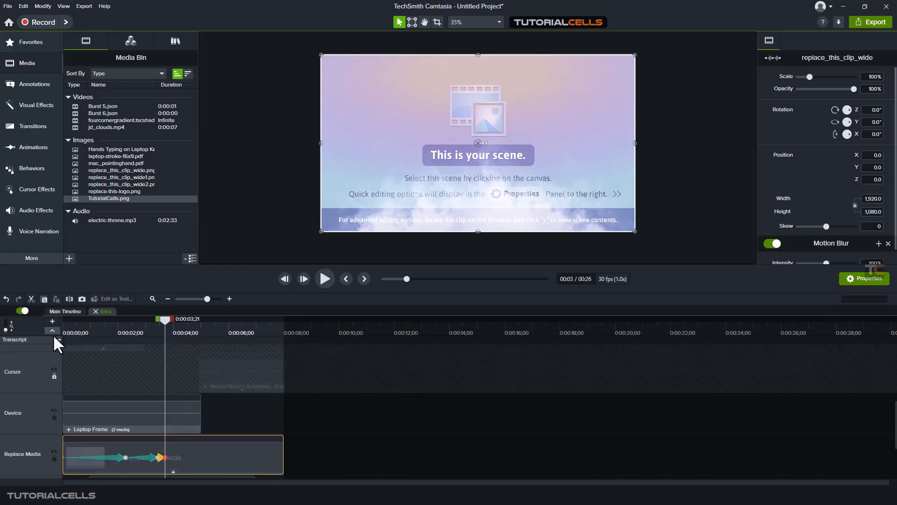
{"action": "left_click", "coordinate": [54, 339]}
{"action": "left_click", "coordinate": [54, 349]}
{"action": "left_click", "coordinate": [61, 310]}
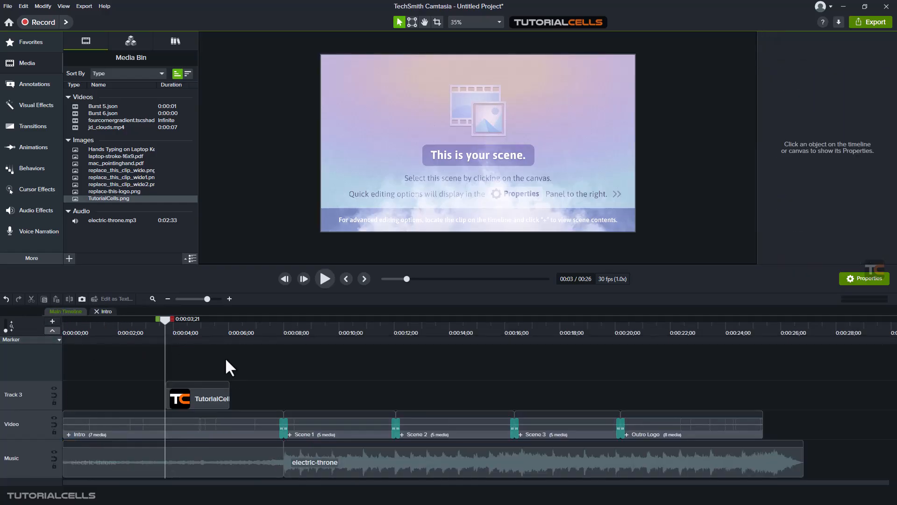
Step: Add timeline markers at about 9 seconds and 0:00:11;07 and a media marker on the TutorialCells clip at 0:00:05;10, and hide the marker tray
{"action": "left_click", "coordinate": [309, 338]}
{"action": "left_click", "coordinate": [373, 339]}
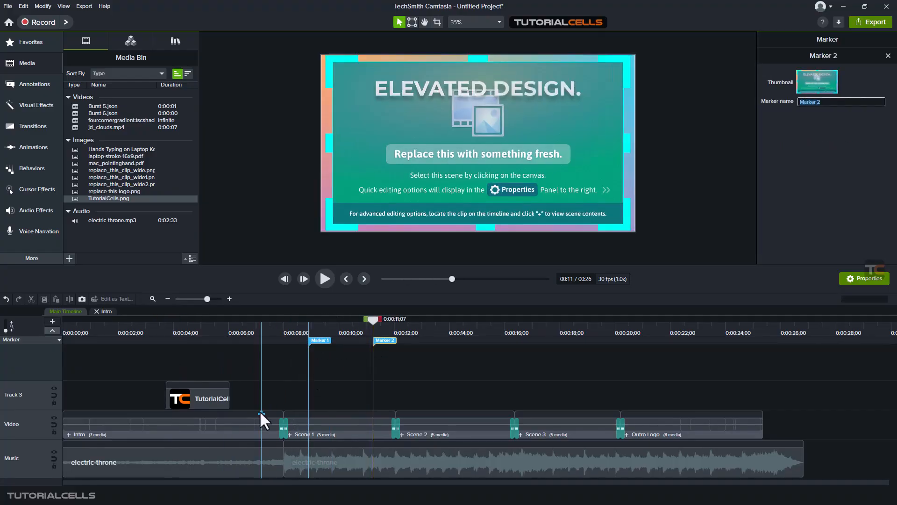
{"action": "left_click", "coordinate": [209, 388]}
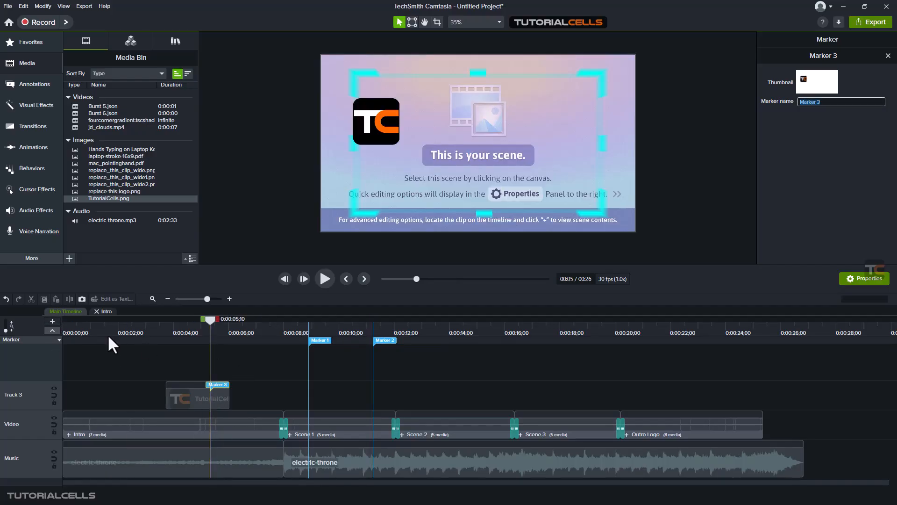
{"action": "left_click", "coordinate": [52, 331]}
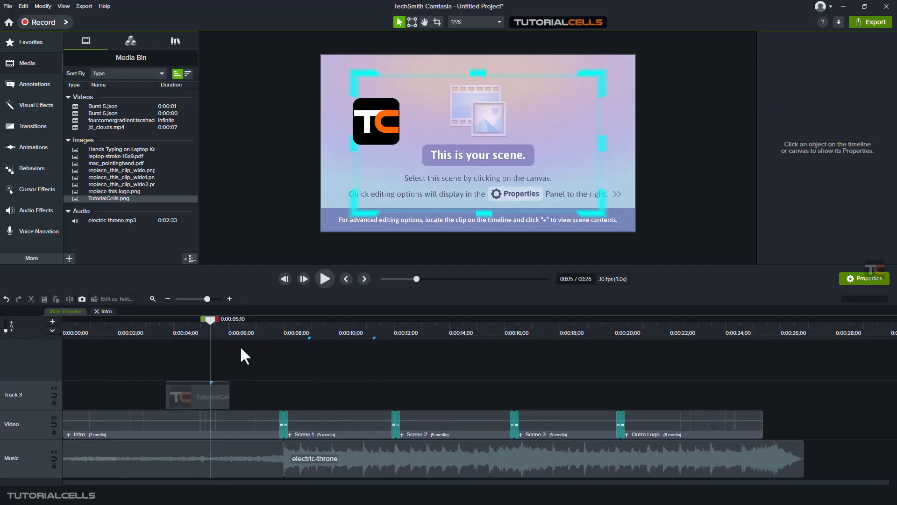
Step: Move the playhead to 0:00:03;22 and shift the TutorialCells clip up to Track 4, starting at about 5 seconds
{"action": "left_click_drag", "start_coordinate": [208, 325], "coordinate": [166, 334]}
{"action": "mouse_move", "coordinate": [189, 387]}
{"action": "left_mouse_down"}
{"action": "mouse_move", "coordinate": [223, 390]}
{"action": "mouse_move", "coordinate": [346, 357]}
{"action": "mouse_move", "coordinate": [327, 348]}
{"action": "mouse_move", "coordinate": [300, 352]}
{"action": "mouse_move", "coordinate": [341, 351]}
{"action": "mouse_move", "coordinate": [226, 357]}
{"action": "left_mouse_up"}
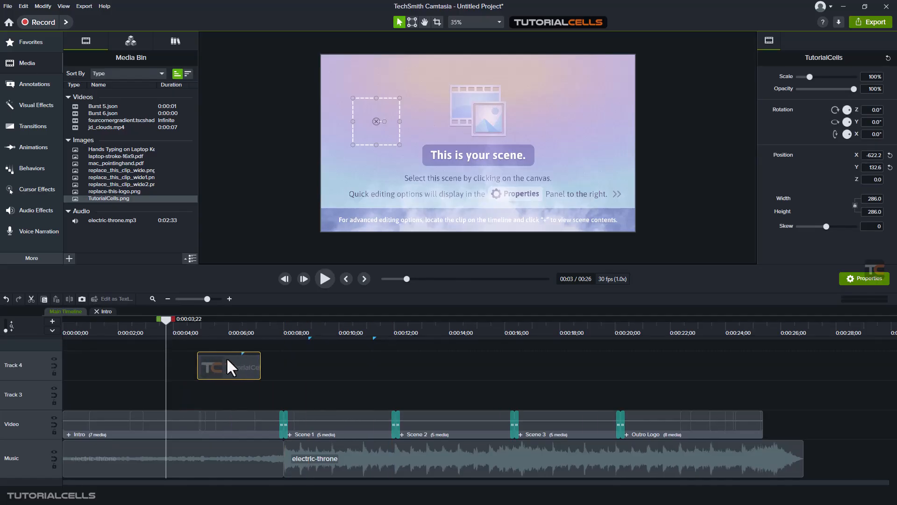
Step: Check the timeline snapping options again, including Markers and Quizzes, and deselect the TutorialCells clip
{"action": "left_click", "coordinate": [62, 6]}
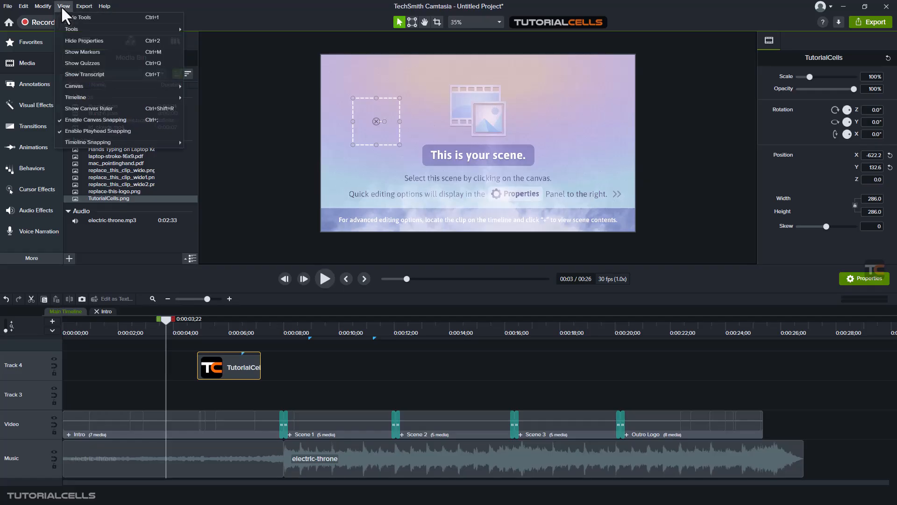
{"action": "mouse_move", "coordinate": [127, 139]}
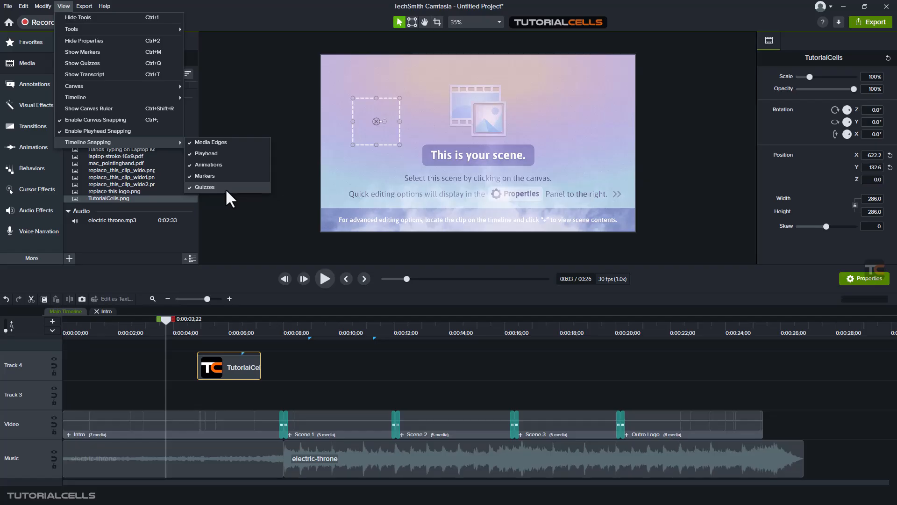
{"action": "left_click", "coordinate": [339, 372]}
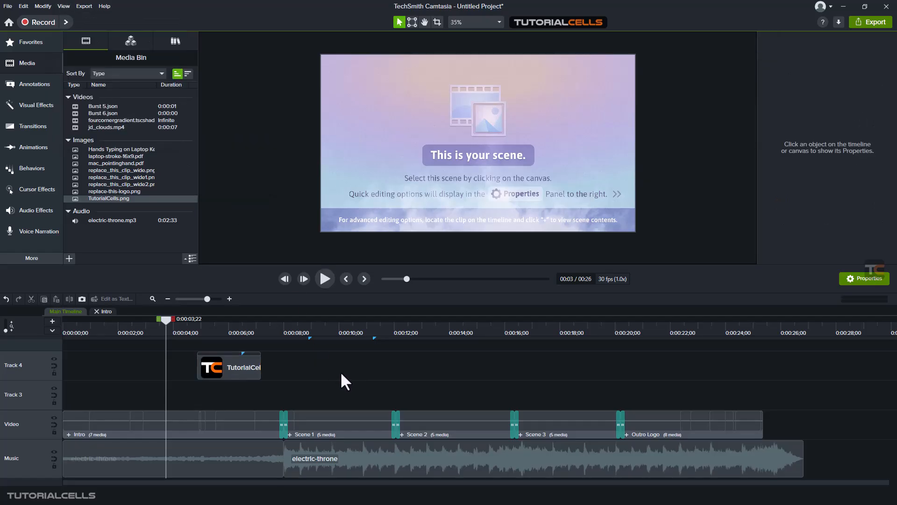